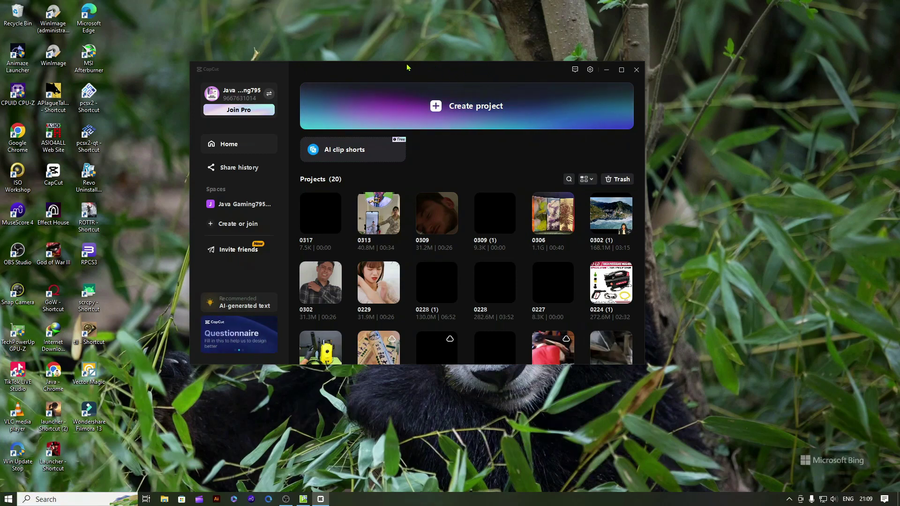
Switch to Chrome, dismiss the account recovery notice on the CapCut website, examine the Windows download option, and return to the CapCut desktop app.
mouse_move(407, 67)
left_mouse_down()
mouse_move(401, 90)
mouse_move(389, 69)
left_mouse_up()
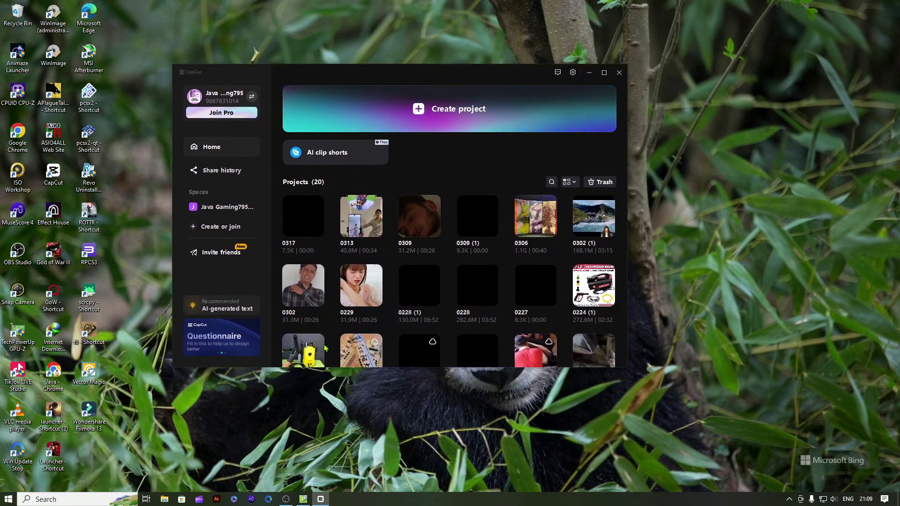
double_click(56, 372)
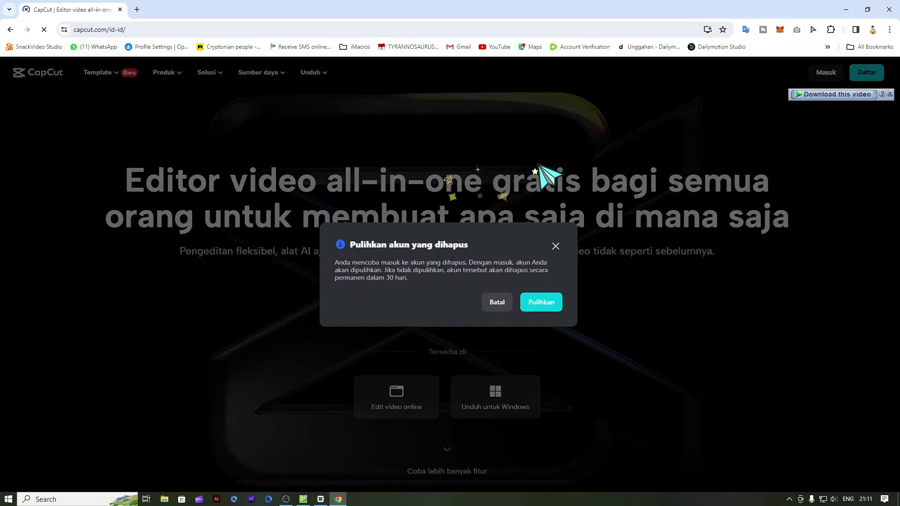
left_click(556, 246)
scroll(573, 291, "down", 1)
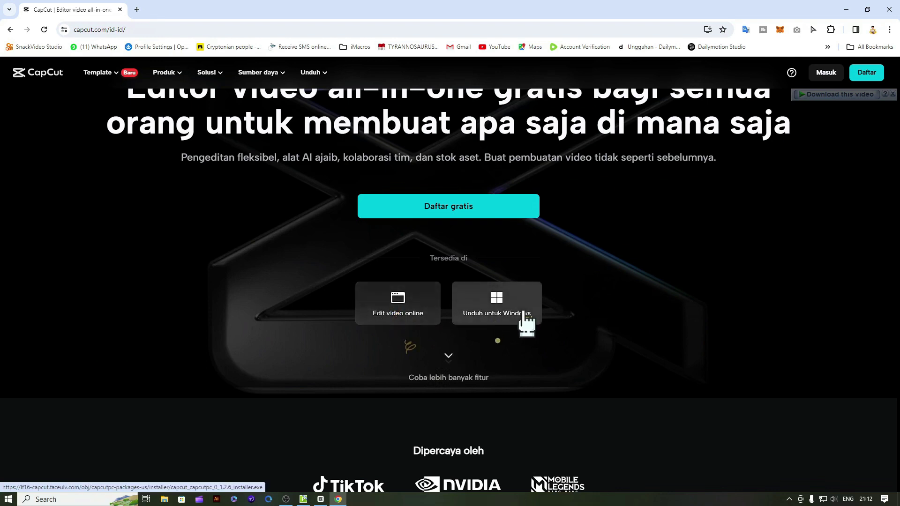
scroll(501, 305, "down", 1)
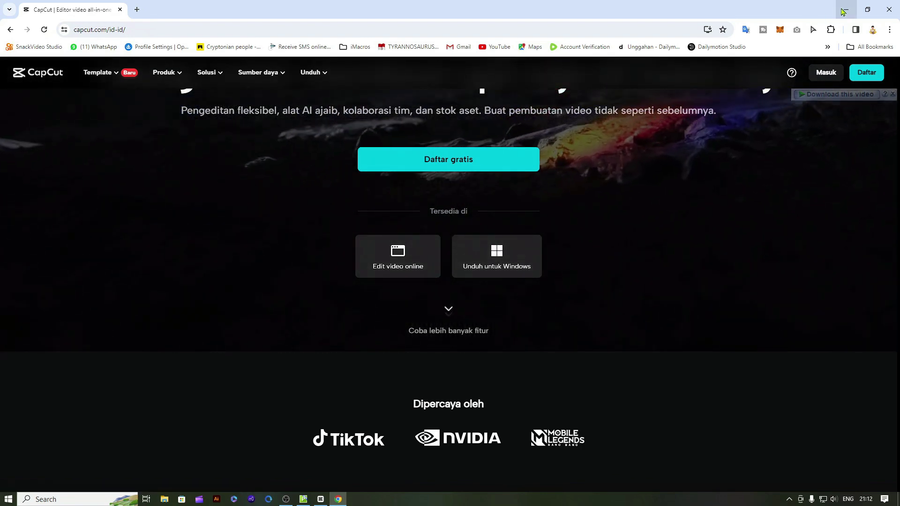
left_click(843, 11)
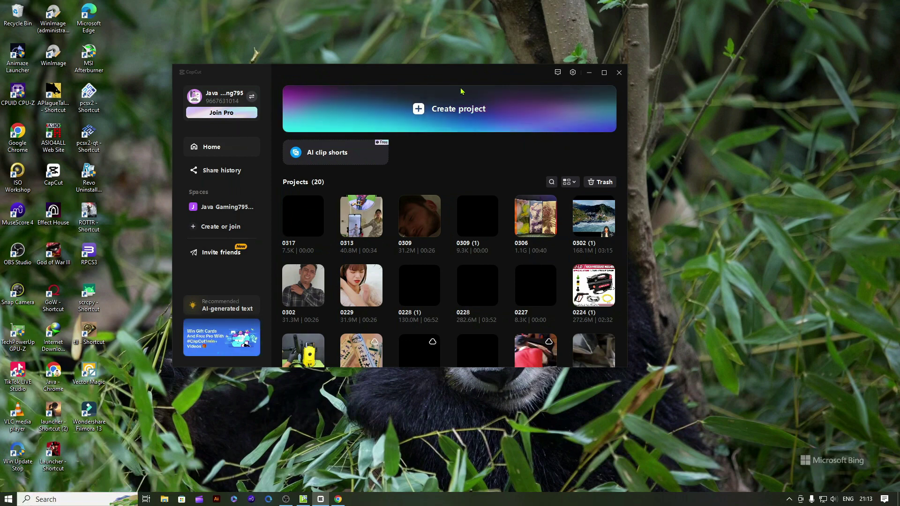
Create a new project and import the Review Brand Parfum Lokal and Review Brand Tas Lokal videos from the kerjaan/Jalil folder.
left_click(453, 119)
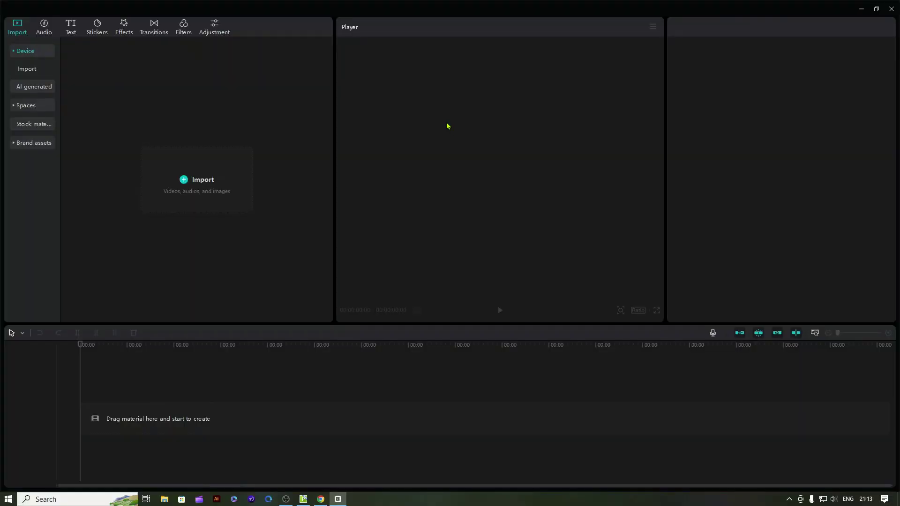
left_click(184, 179)
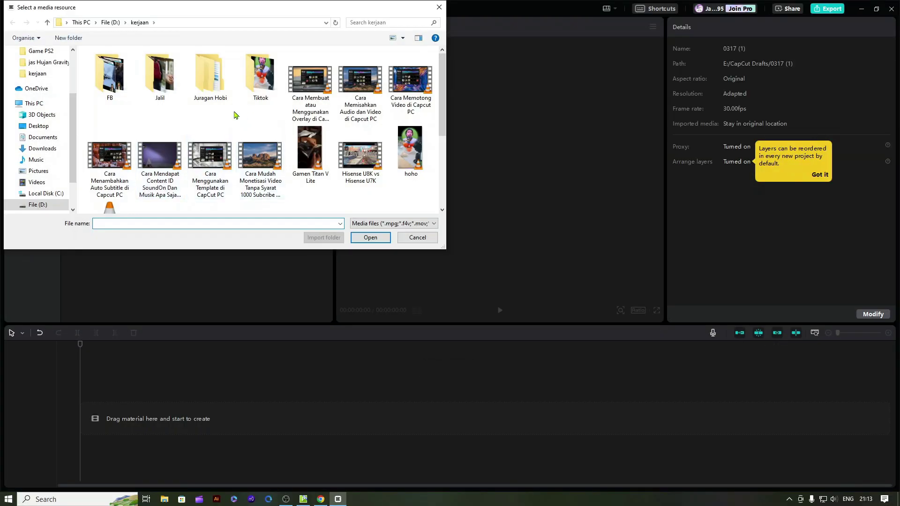
double_click(170, 95)
left_click_drag(226, 131, 86, 49)
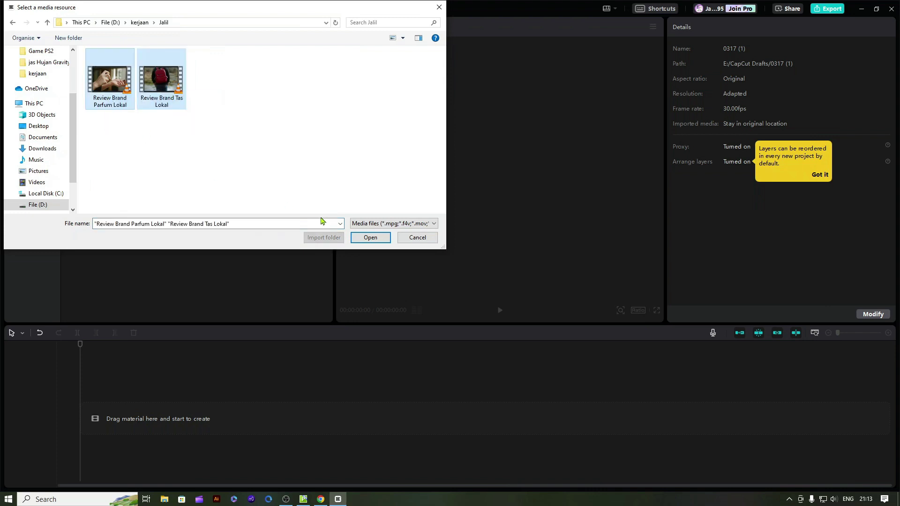
left_click(370, 237)
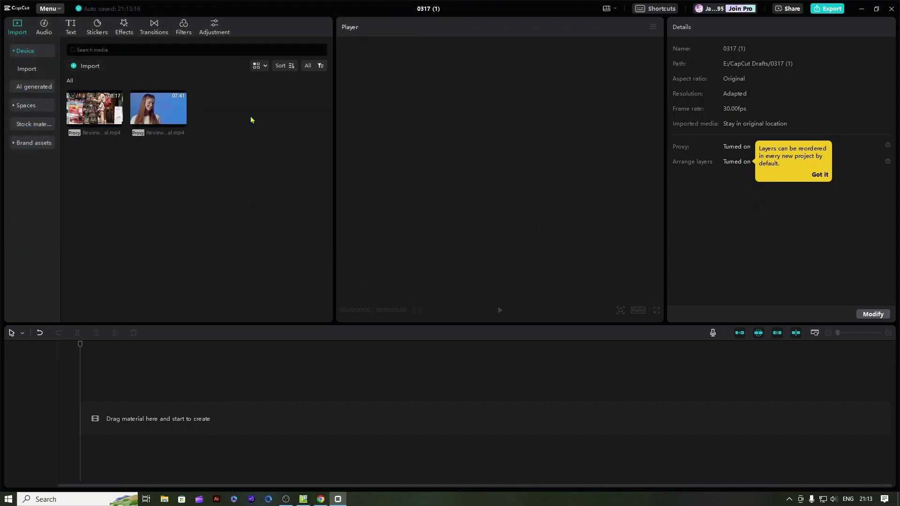
Add the Review Brand Tas Lokal video to the timeline, trimmed to about 2 min 27 s, with its track muted.
left_click(180, 121)
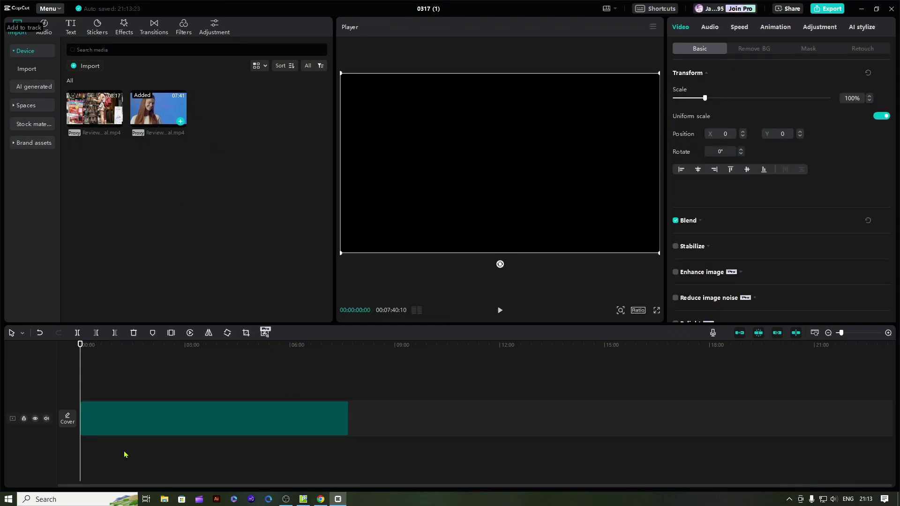
left_click(46, 419)
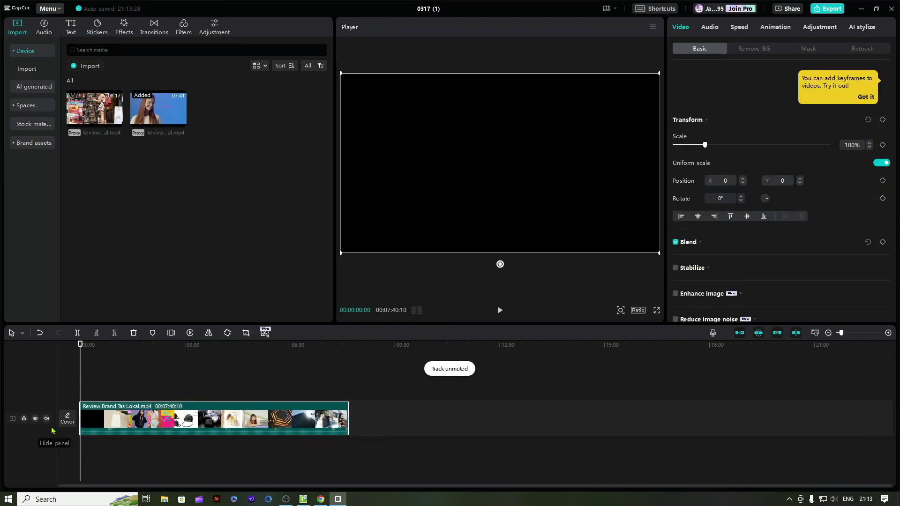
left_click(46, 419)
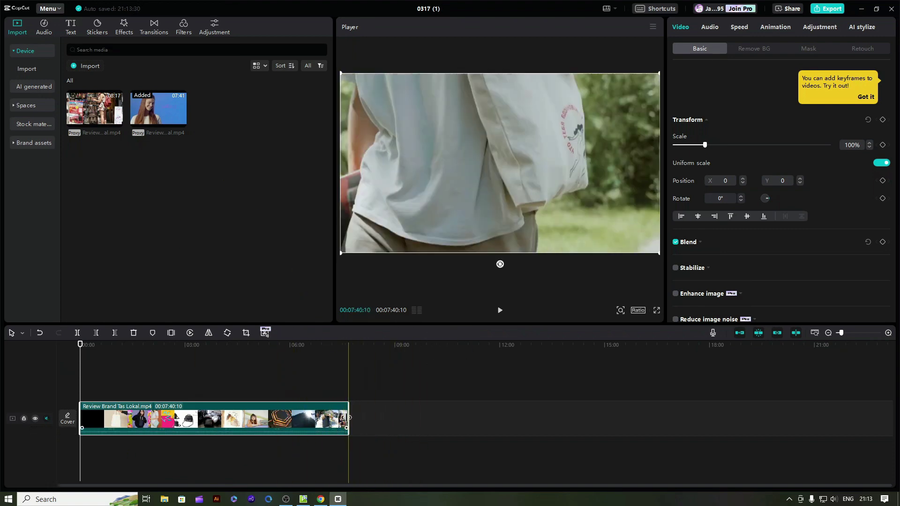
left_click_drag(348, 419, 166, 418)
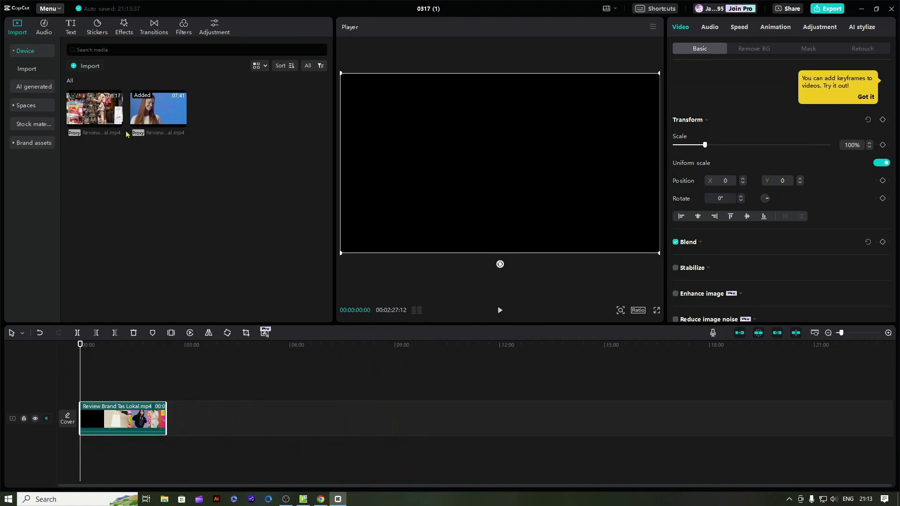
Append the Review Brand Parfum Lokal video after the first clip and trim its end to about 4 min 33 s on the timeline.
left_click(96, 109)
left_click_drag(94, 108, 392, 433)
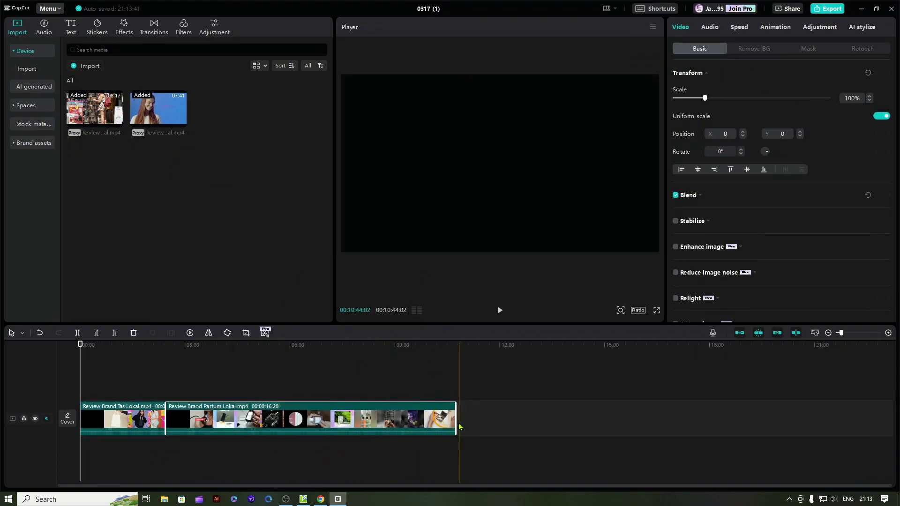
left_click_drag(453, 418, 239, 418)
left_click(244, 418)
left_click(196, 418)
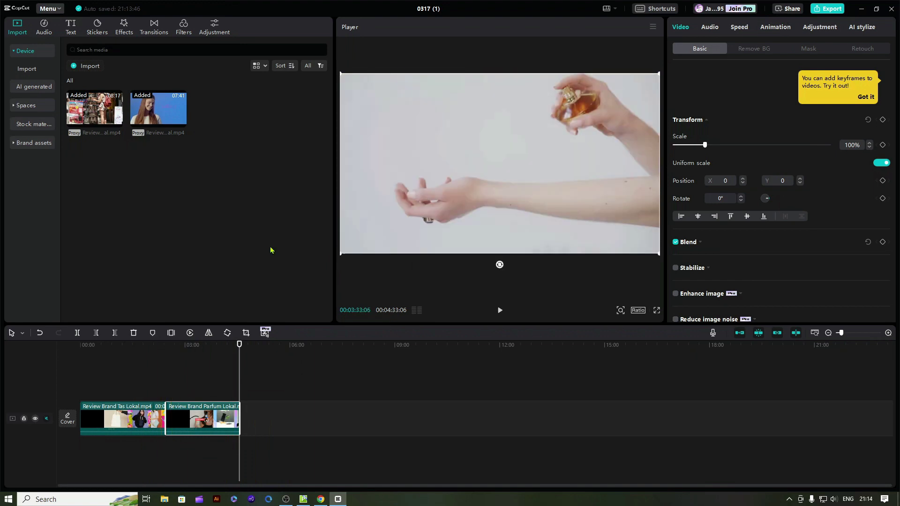
Review the hardware encoding, GPU rendering and proxy options in the performance settings, leaving without saving.
left_click(59, 10)
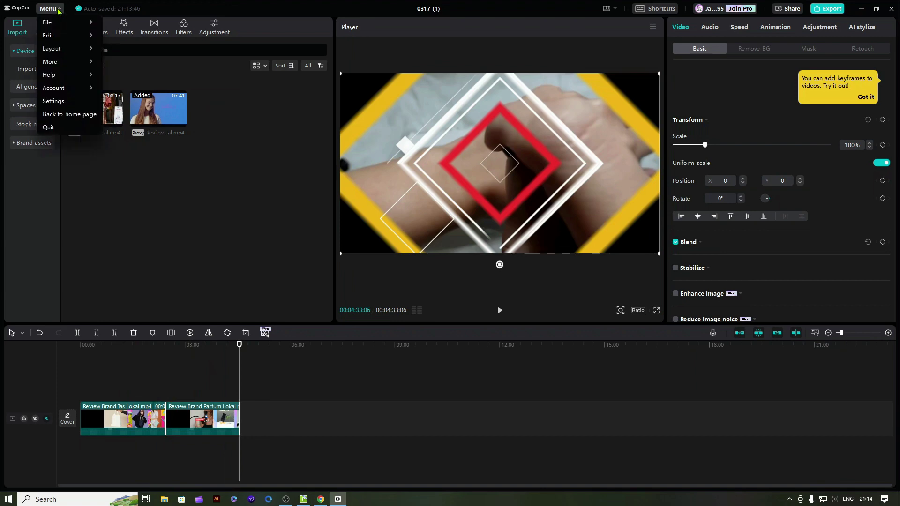
left_click(54, 102)
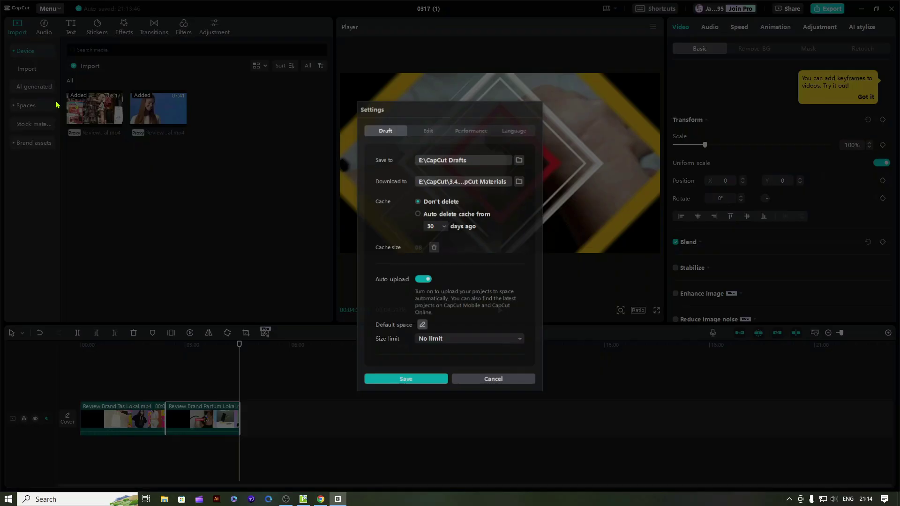
left_click(471, 130)
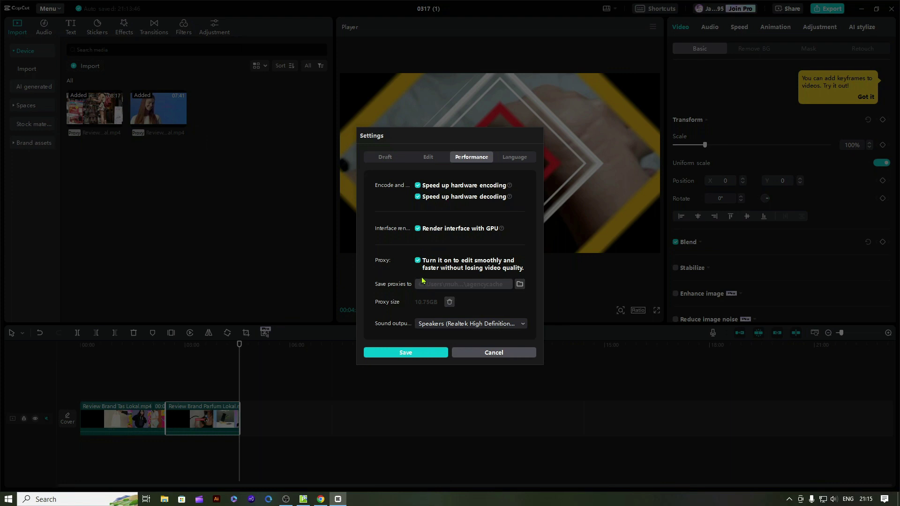
left_click(494, 353)
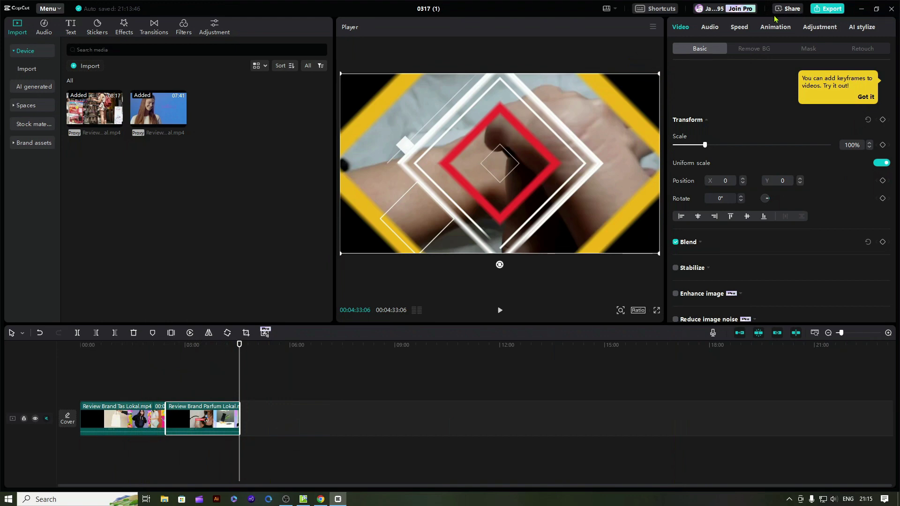
Open the export settings, name the video testing and choose D:/kerjaan as the destination folder.
left_click(829, 9)
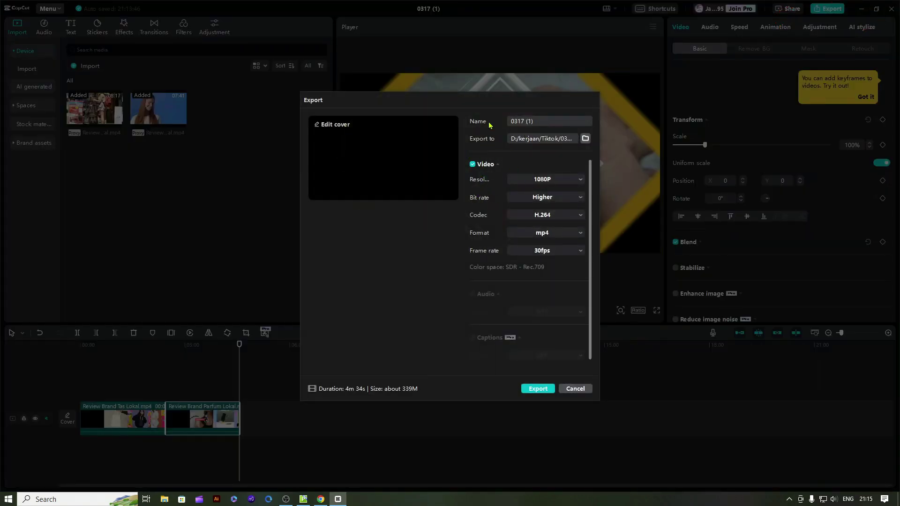
left_click(534, 124)
key("ctrl+a")
type("testing")
left_click(585, 139)
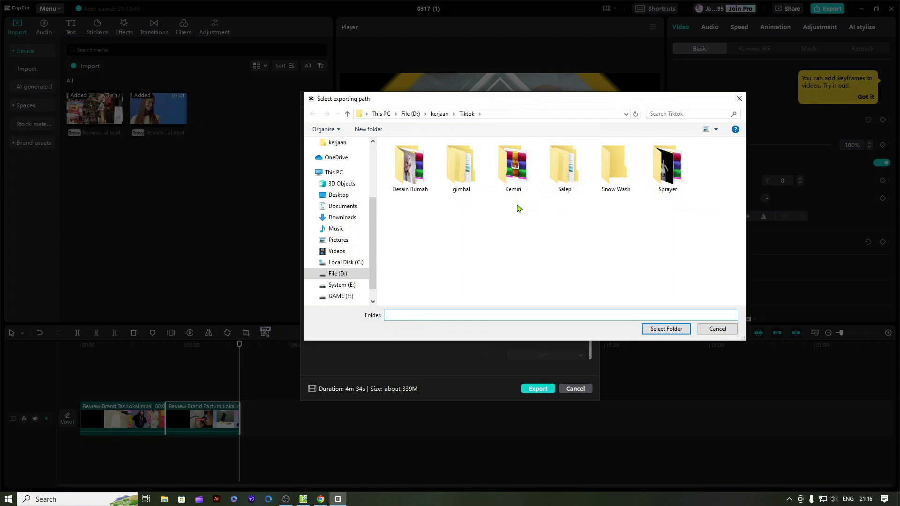
left_click(432, 115)
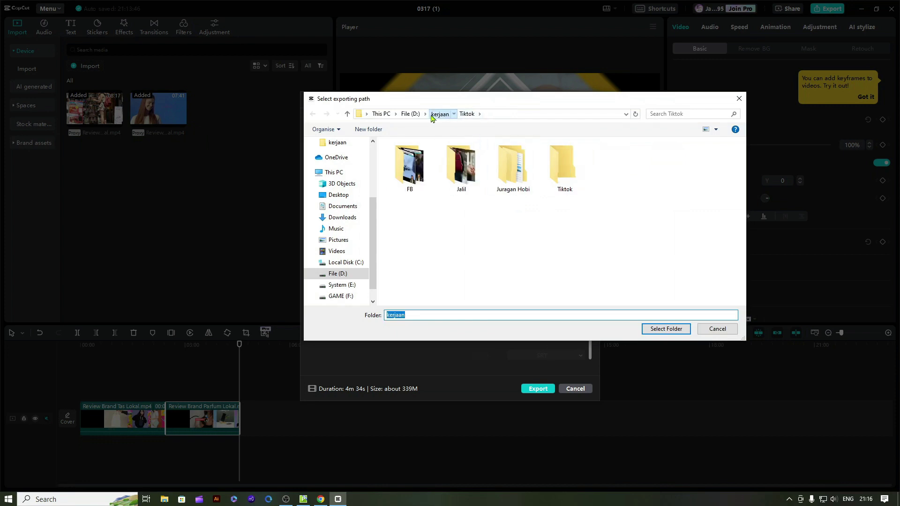
left_click(661, 330)
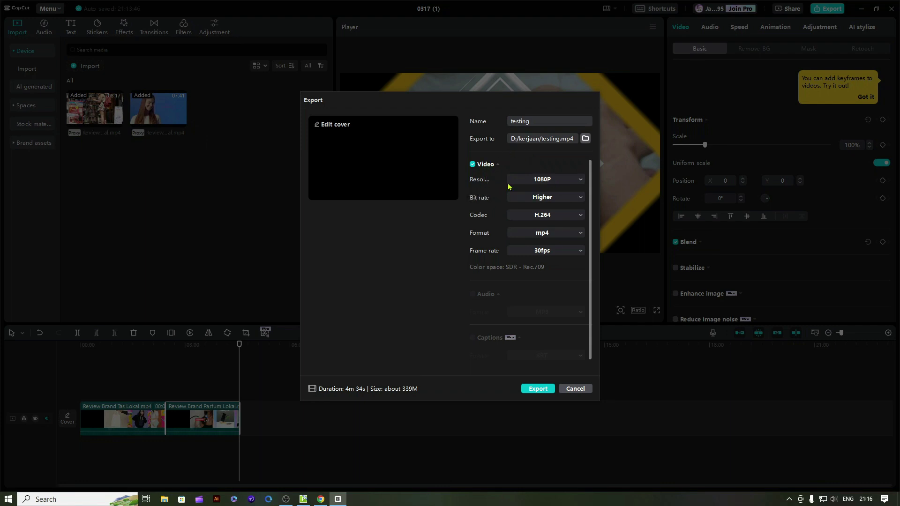
Try the 4K export resolution and return it to 1080P.
left_click(550, 181)
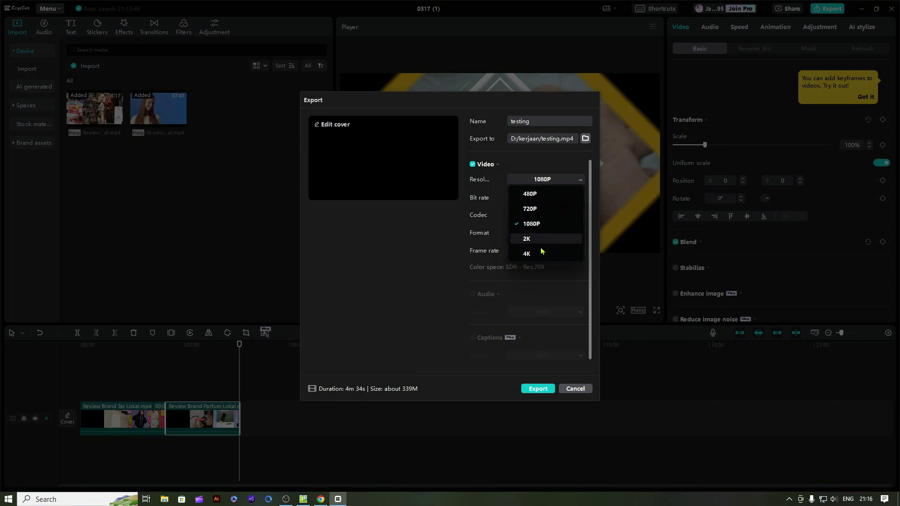
left_click(499, 232)
left_click(546, 180)
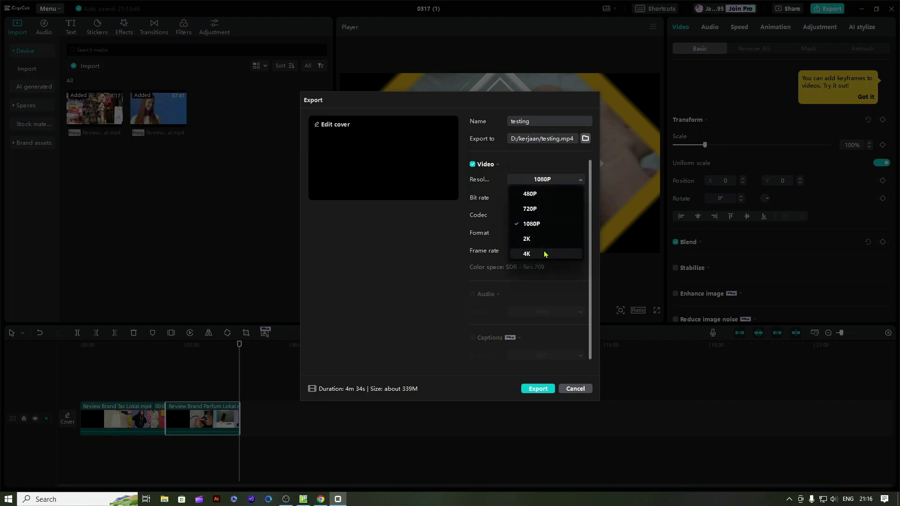
left_click(544, 253)
left_click(557, 181)
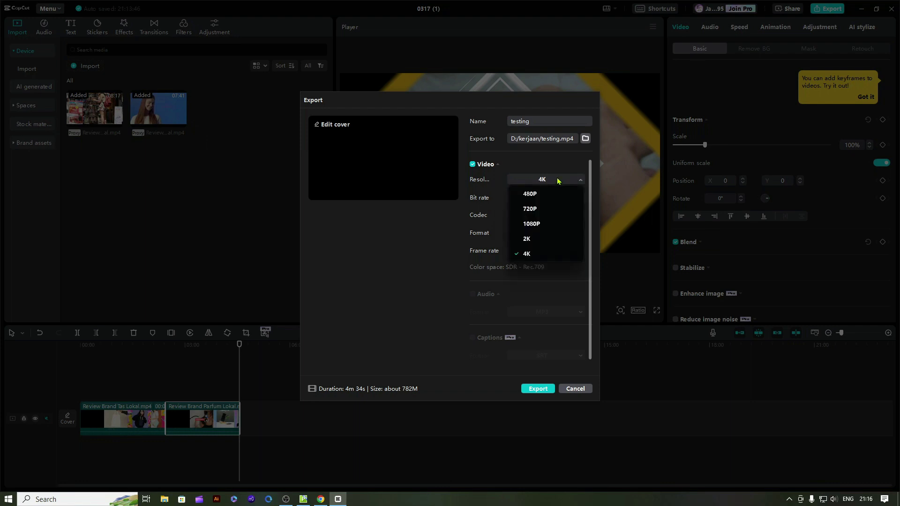
left_click(535, 228)
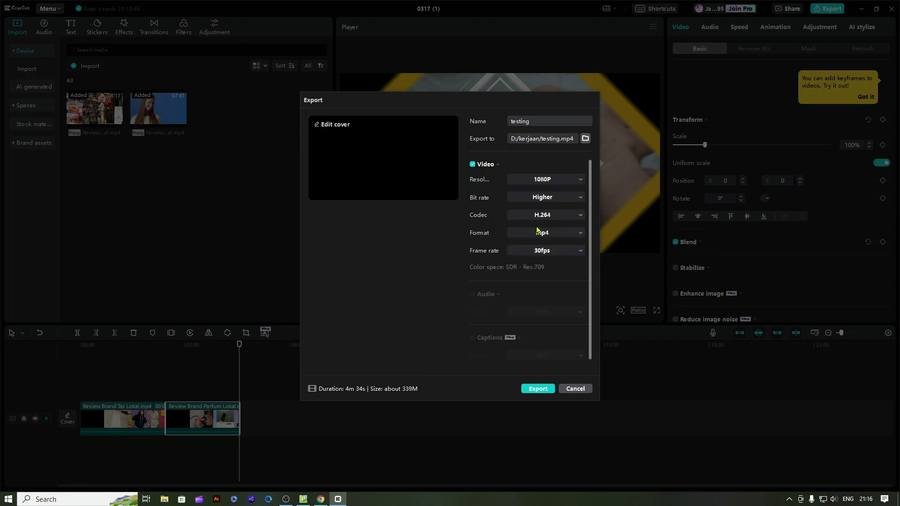
Try the Lower and Recommended export bit rates, return to Higher, and review the available codecs.
left_click(550, 198)
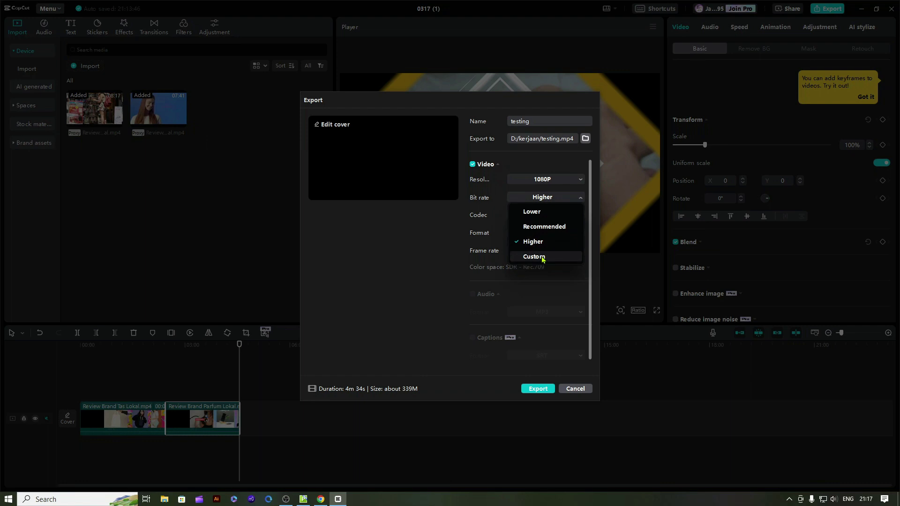
left_click(531, 211)
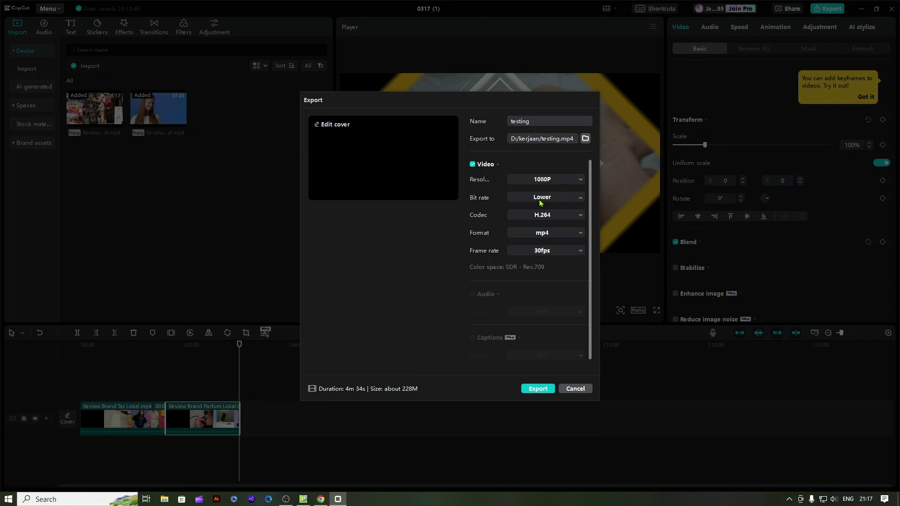
left_click(536, 226)
left_click(545, 199)
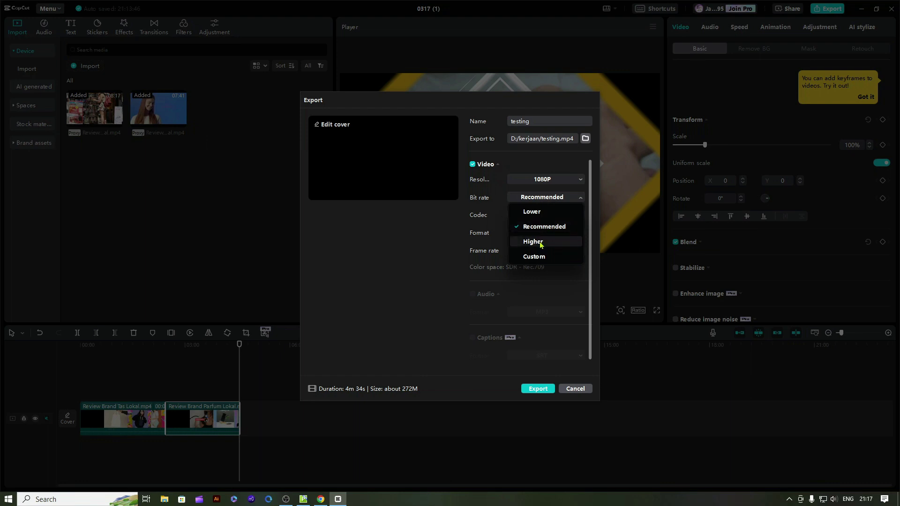
left_click(541, 244)
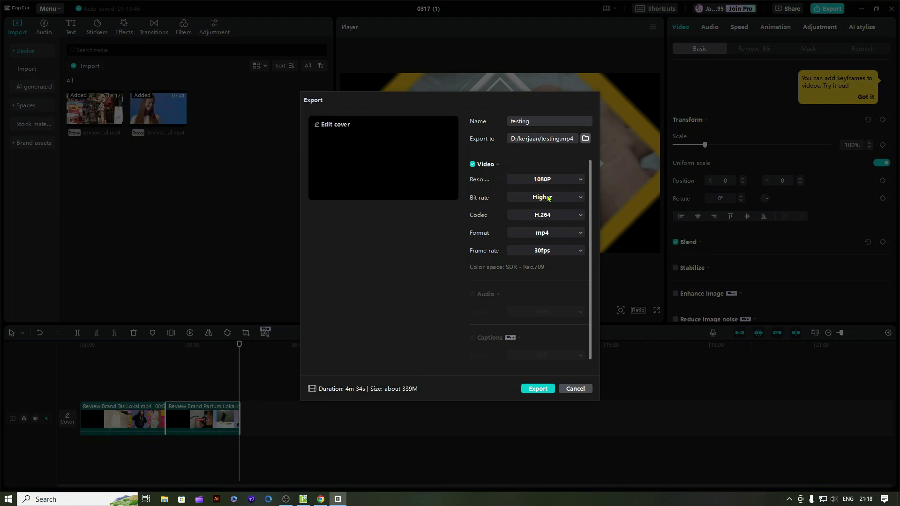
left_click(546, 219)
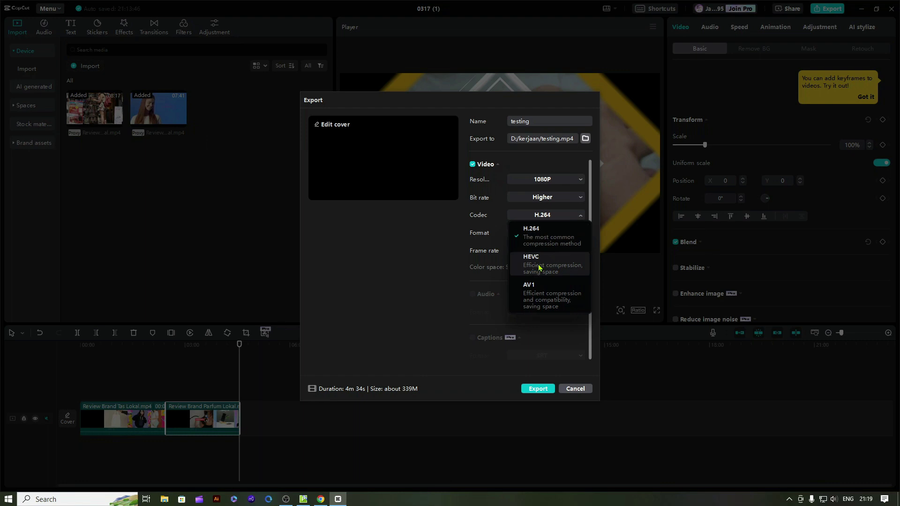
left_click(483, 225)
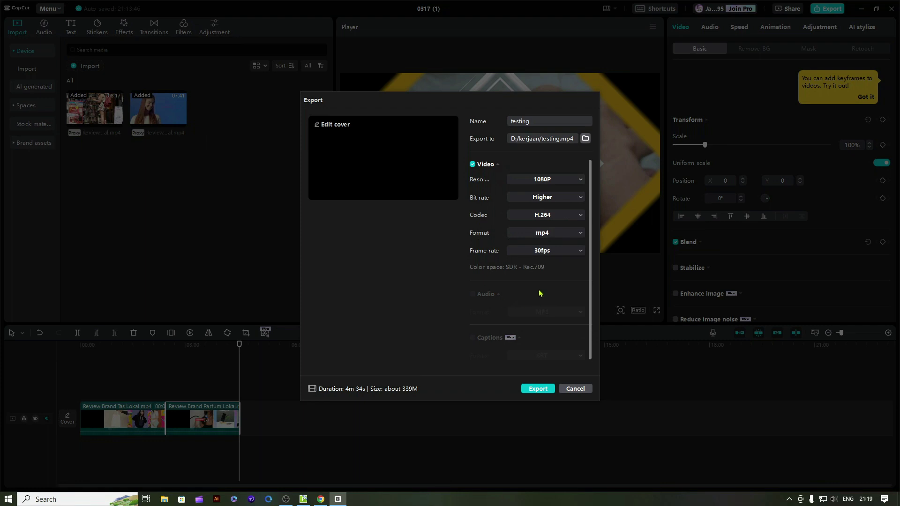
Set the export frame rate to 60fps and close the export settings without exporting.
left_click(555, 252)
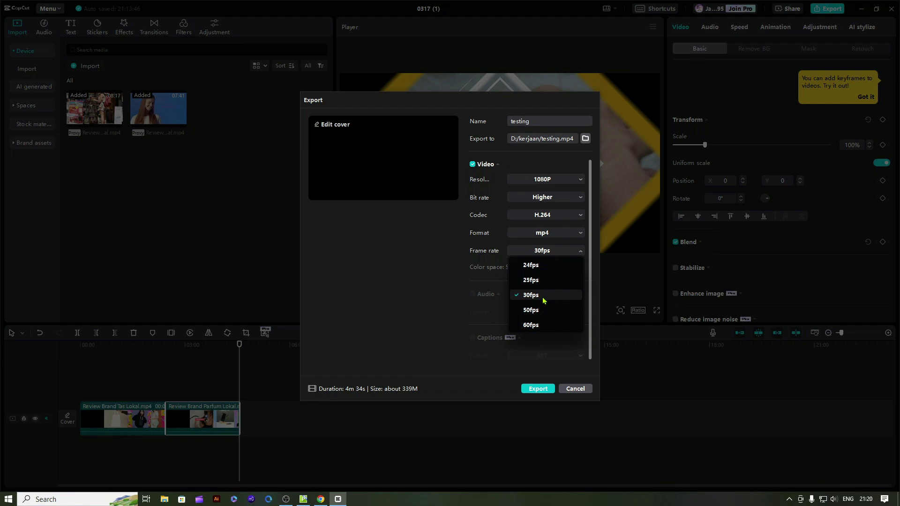
left_click(531, 325)
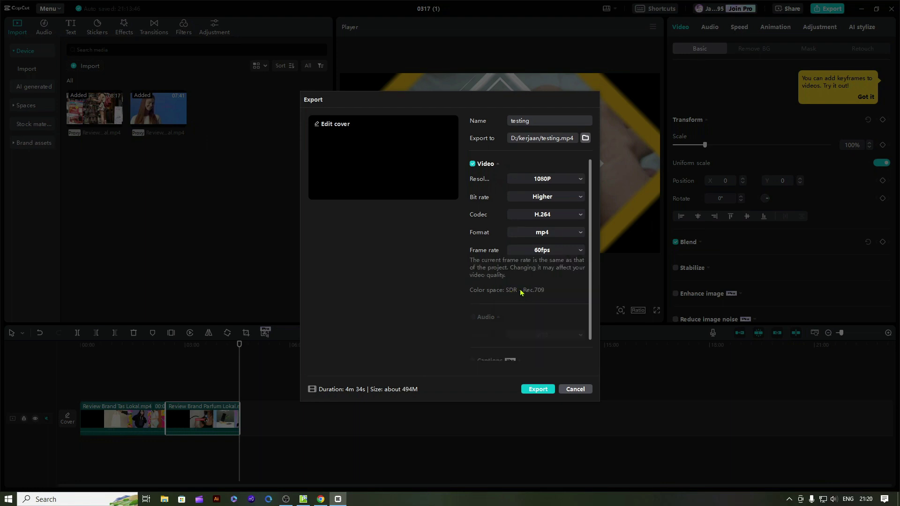
left_click(549, 254)
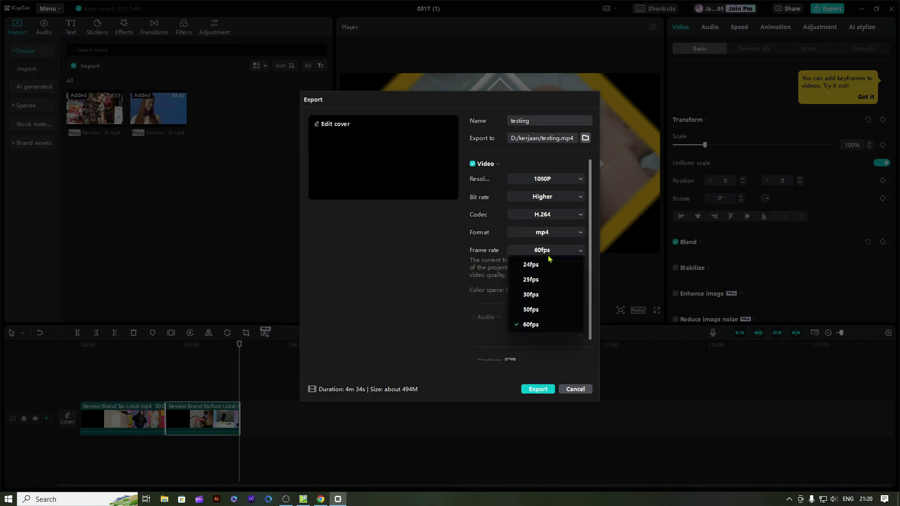
left_click(452, 273)
scroll(568, 270, "down", 1)
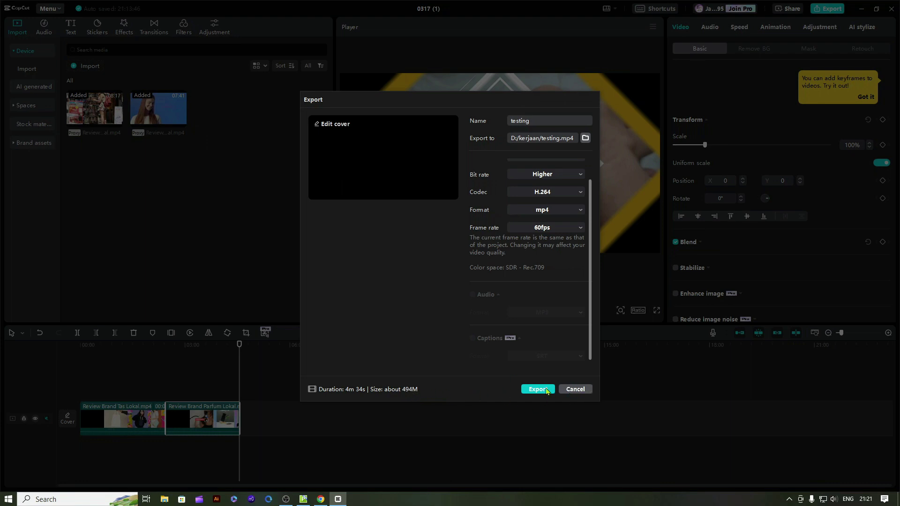
left_click(574, 389)
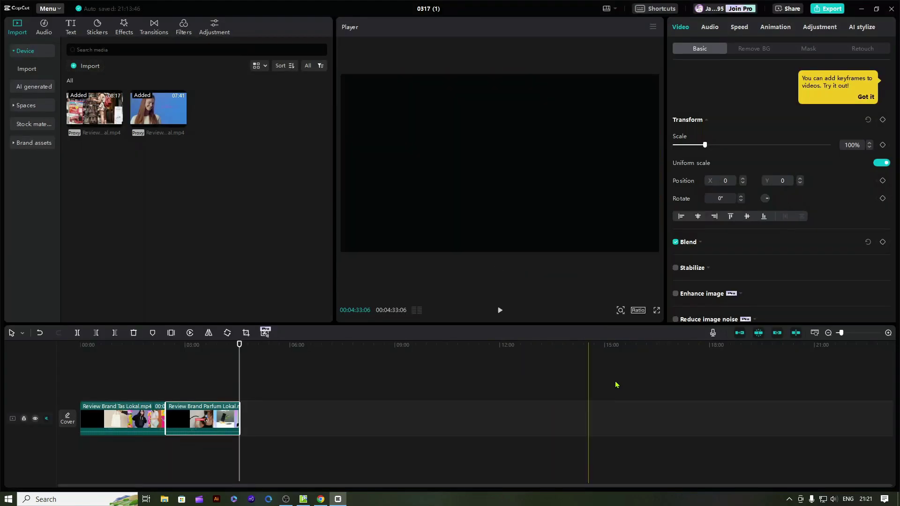